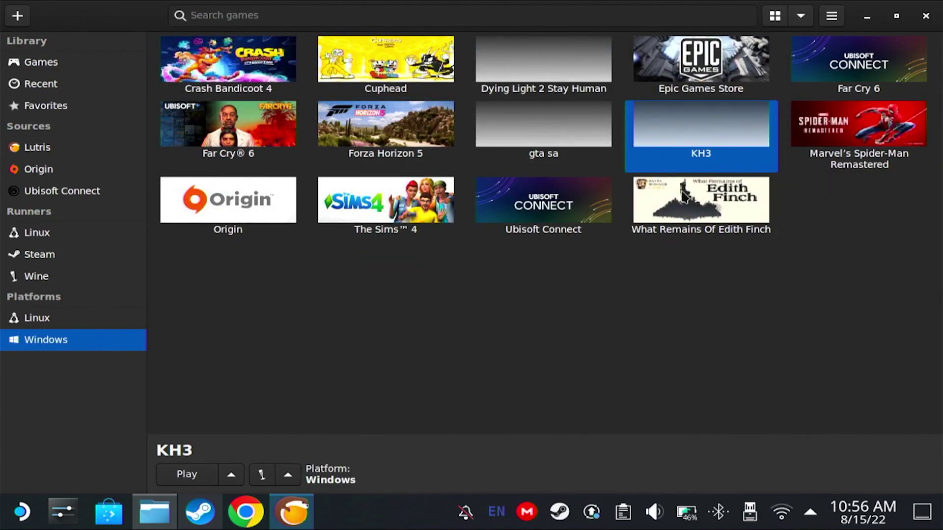
Run KH3 once to create its Wine prefix, then start Winetricks for it and minimize Lutris.
{"action": "left_click", "coordinate": [187, 472]}
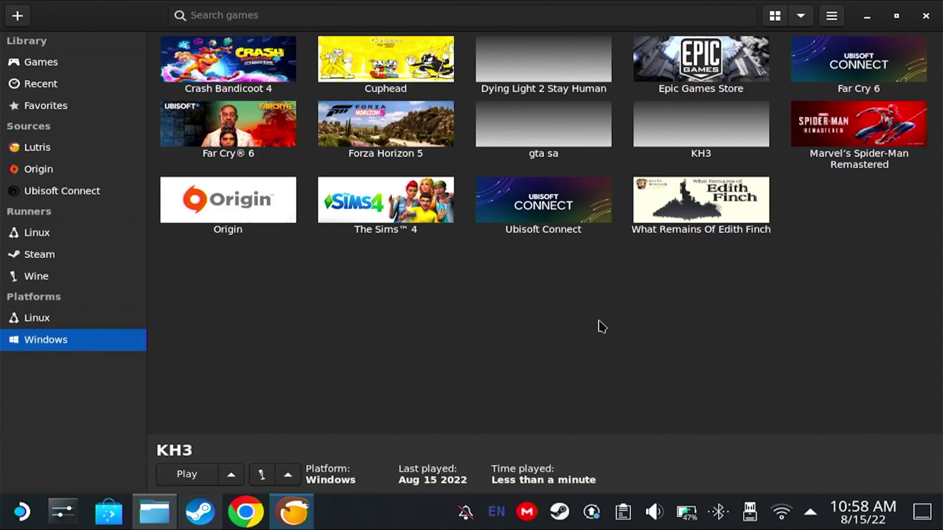
{"action": "left_click", "coordinate": [262, 476]}
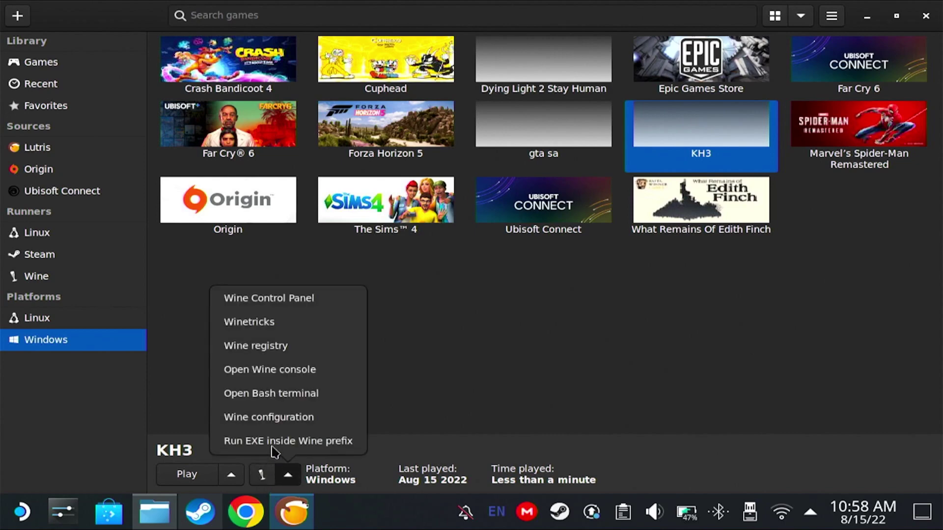
{"action": "left_click", "coordinate": [264, 323]}
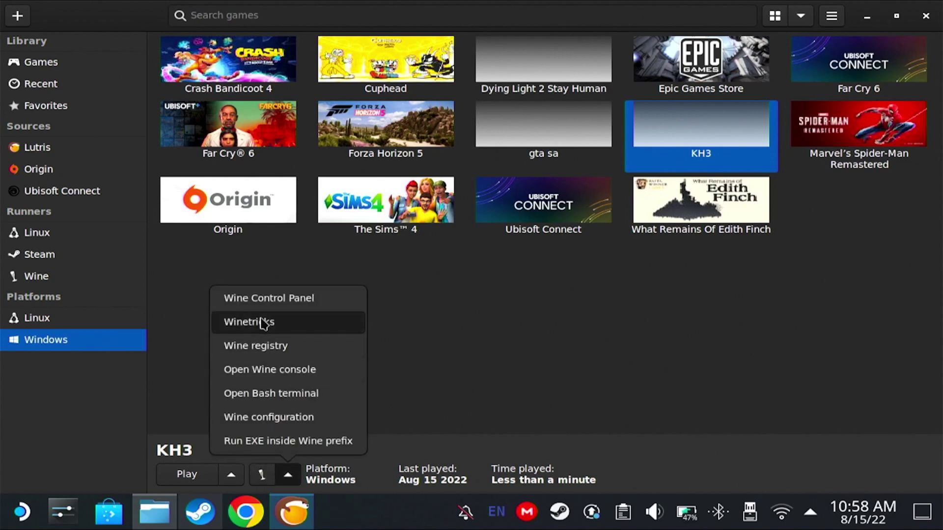
{"action": "left_click", "coordinate": [537, 365]}
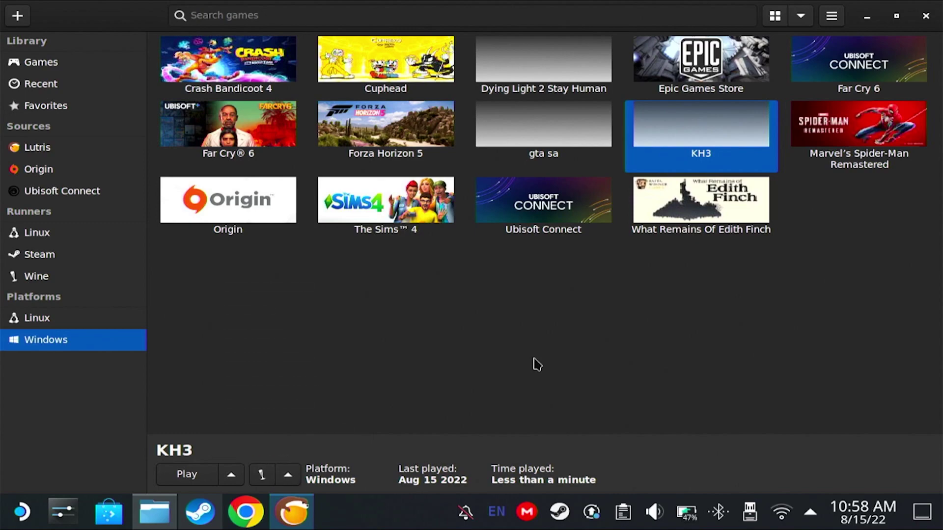
{"action": "left_click", "coordinate": [866, 16]}
Install the vcrun2019 component into the default /home/deck/Prefixes/kh3 prefix with Winetricks.
{"action": "left_click", "coordinate": [897, 10]}
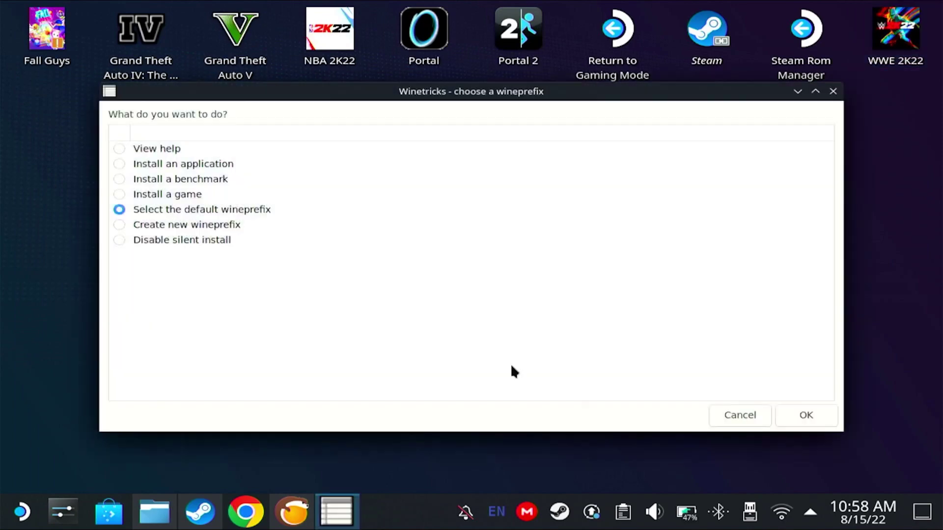
{"action": "left_click", "coordinate": [805, 415]}
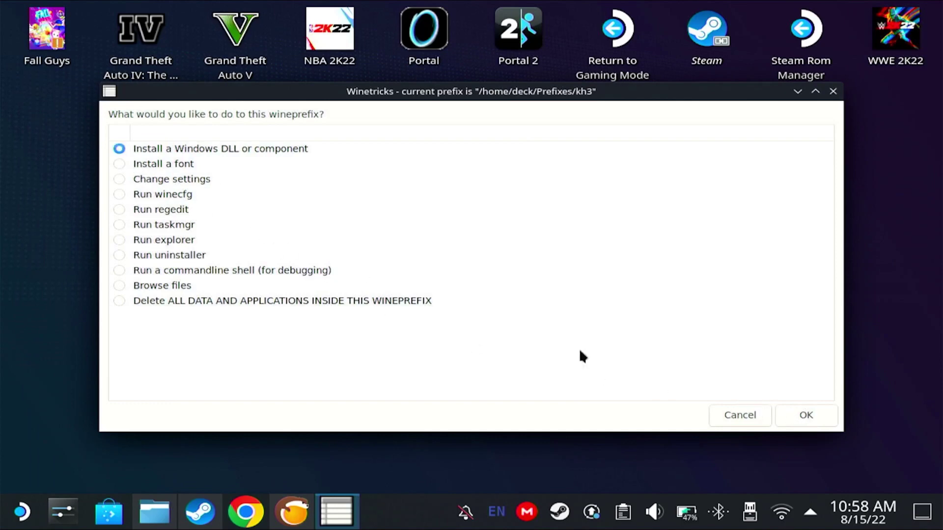
{"action": "left_click", "coordinate": [805, 417]}
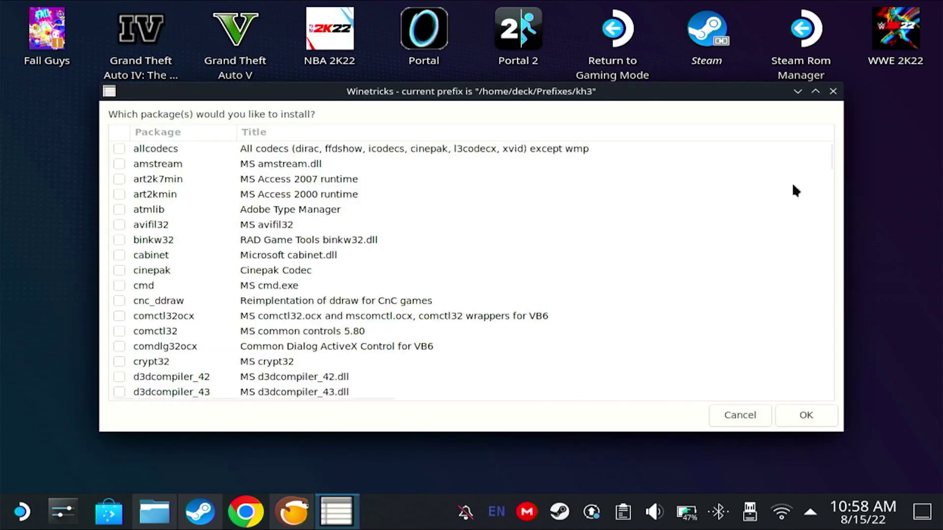
{"action": "left_click_drag", "start_coordinate": [831, 155], "coordinate": [830, 385]}
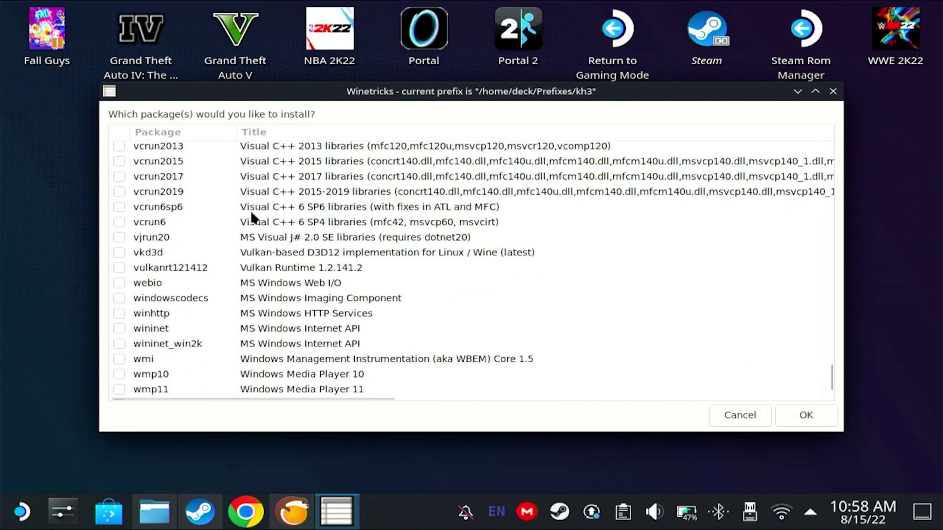
{"action": "left_click", "coordinate": [119, 191]}
{"action": "left_click", "coordinate": [810, 417]}
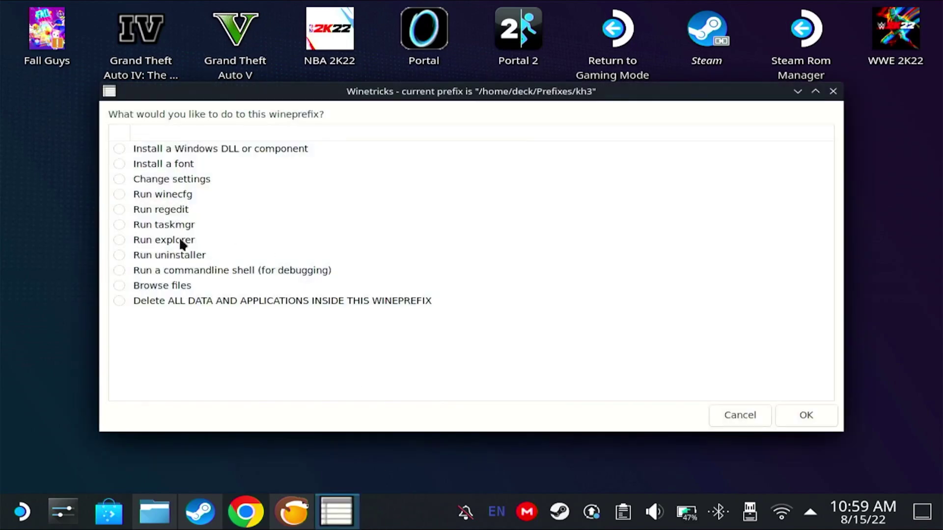
{"action": "left_click", "coordinate": [740, 418]}
Close Winetricks and open a centred Bash terminal for the KH3 prefix from Lutris.
{"action": "left_click", "coordinate": [739, 416]}
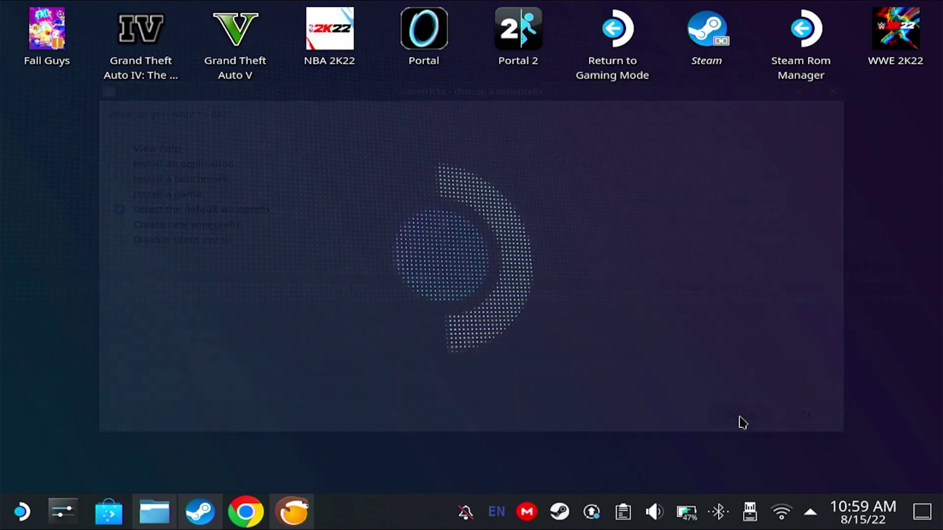
{"action": "left_click", "coordinate": [303, 519]}
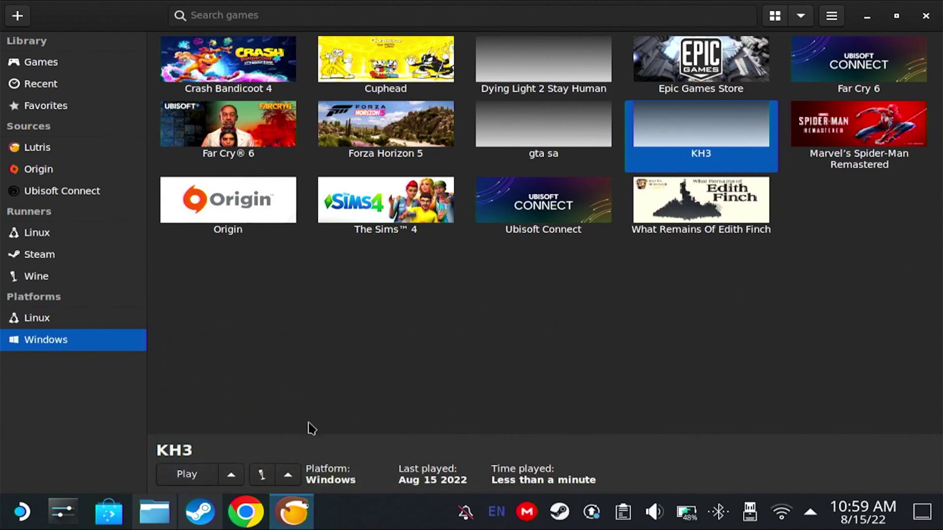
{"action": "left_click", "coordinate": [263, 476]}
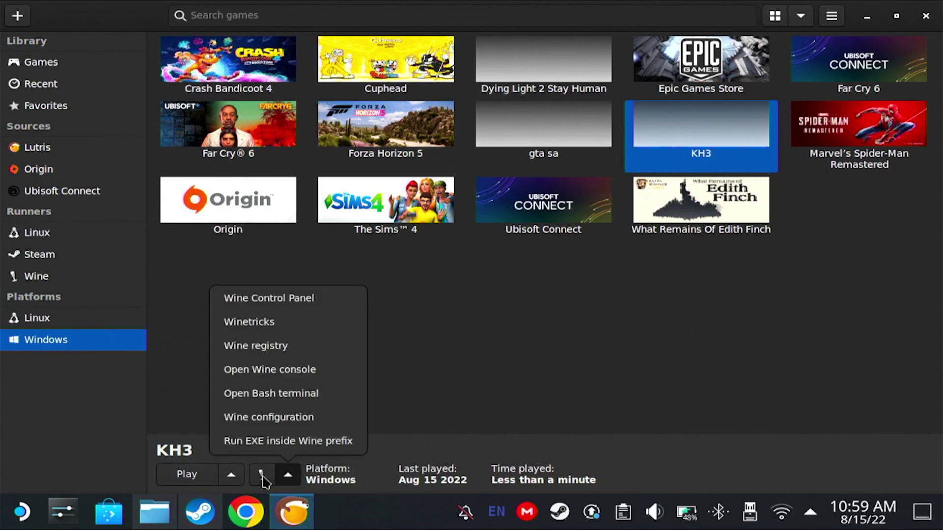
{"action": "left_click", "coordinate": [277, 395]}
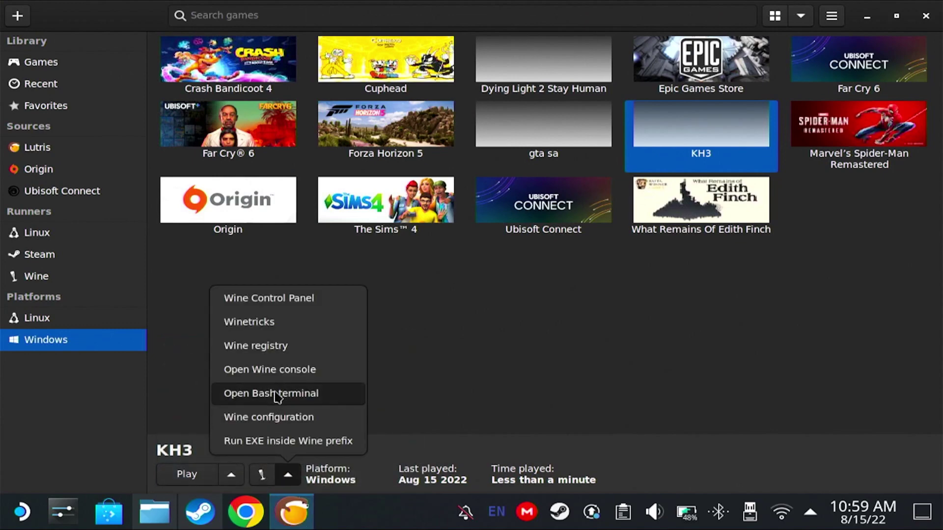
{"action": "left_click_drag", "start_coordinate": [265, 19], "coordinate": [488, 120]}
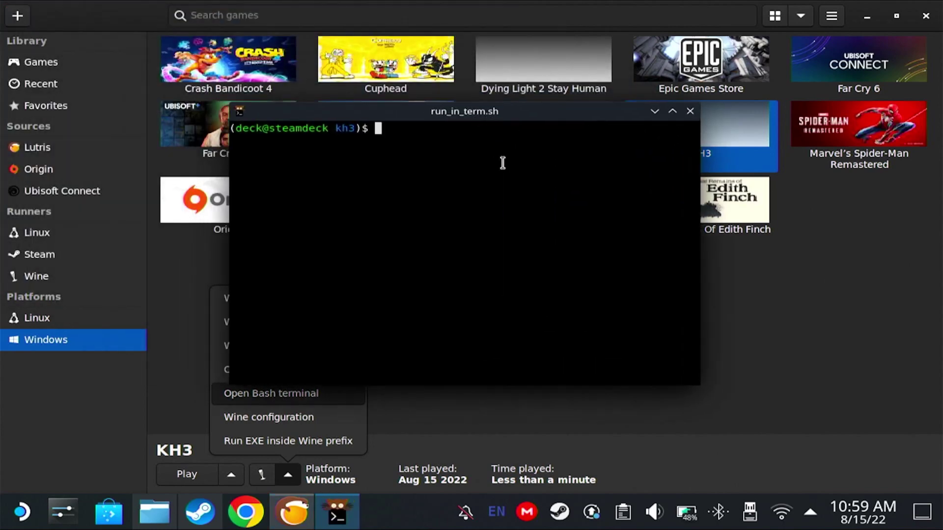
Enter the mf-install folder and run ./mf-install.sh on the kh3 prefix.
{"action": "type", "text": "cd mf-install"}
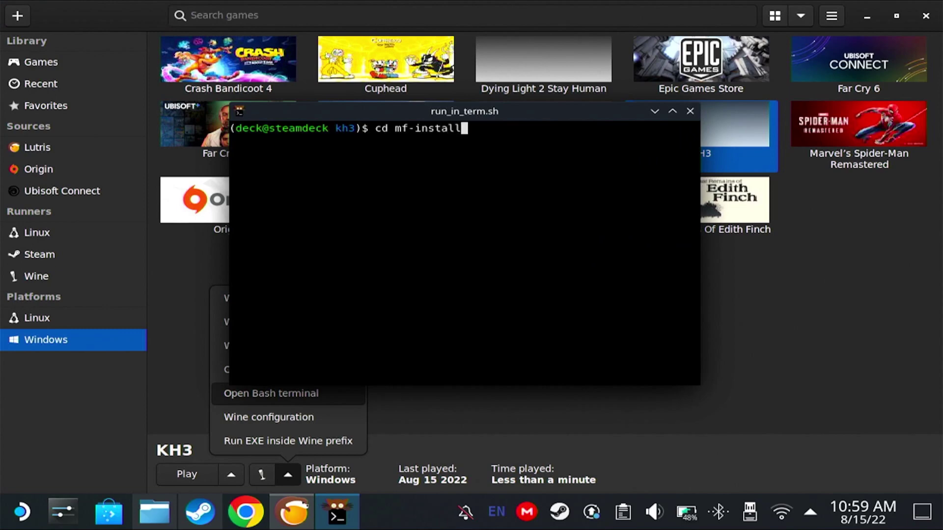
{"action": "key", "text": "Return"}
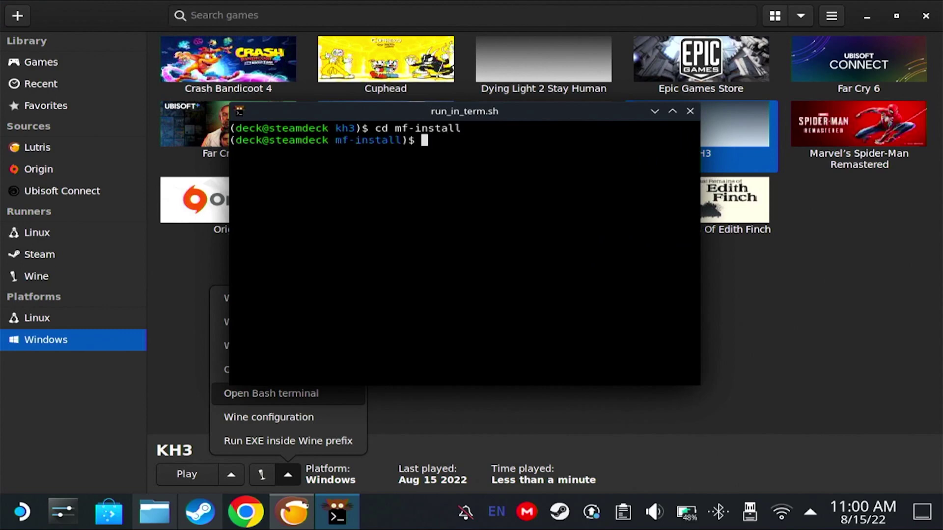
{"action": "type", "text": "./mf-install"}
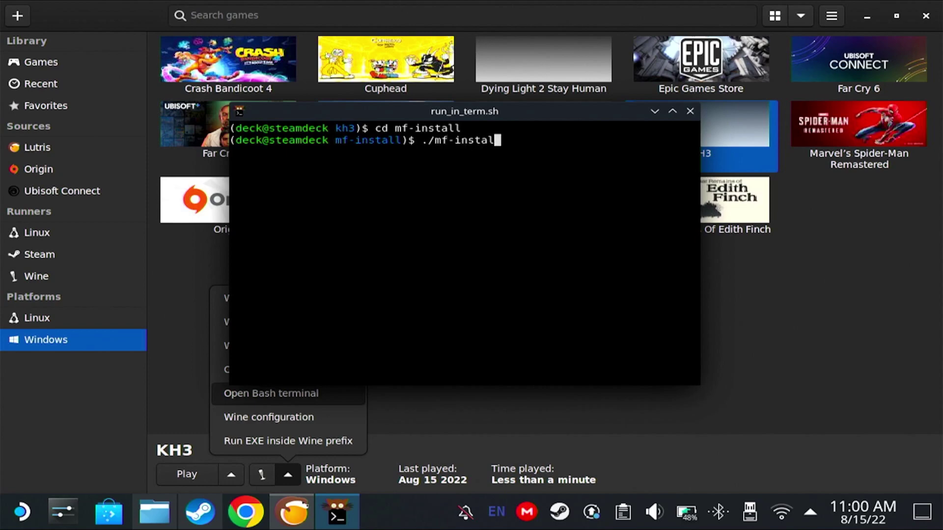
{"action": "type", "text": ".sh"}
{"action": "key", "text": "Return"}
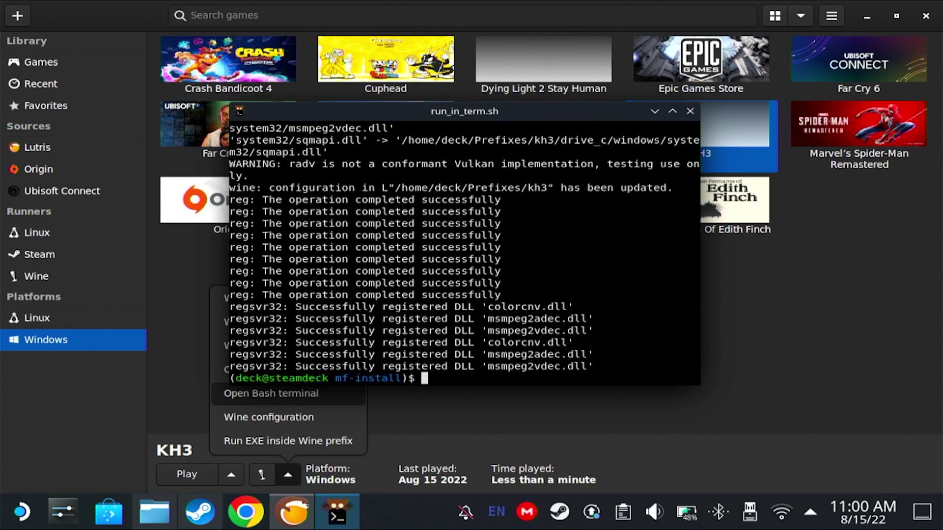
Run 'winetricks corefonts faudio' in the kh3 prefix, then close the terminal.
{"action": "type", "text": "wintricks"}
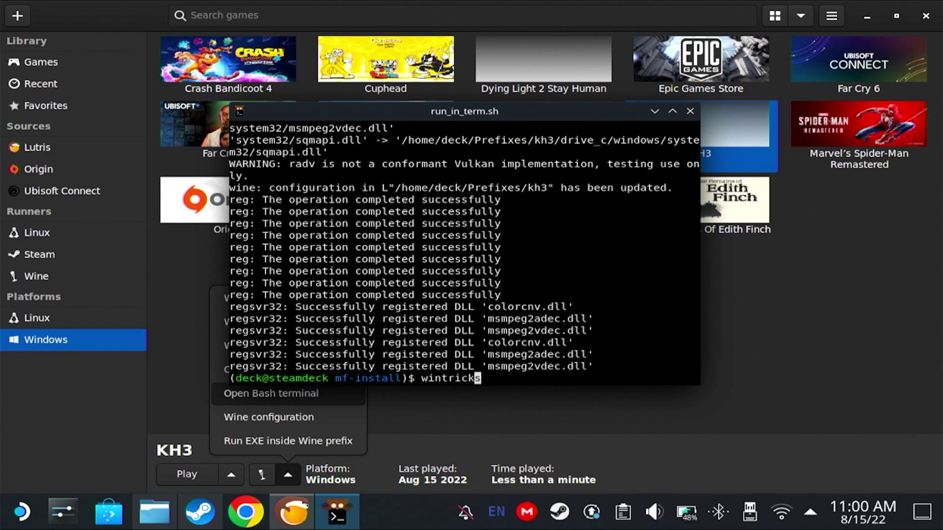
{"action": "key", "text": "Left"}
{"action": "key", "text": "Left"}
{"action": "key", "text": "Left"}
{"action": "key", "text": "Left"}
{"action": "key", "text": "Left"}
{"action": "type", "text": "e"}
{"action": "key", "text": "Right"}
{"action": "key", "text": "Right"}
{"action": "key", "text": "Right"}
{"action": "key", "text": "Right"}
{"action": "key", "text": "Right"}
{"action": "key", "text": "Right"}
{"action": "type", "text": "core"}
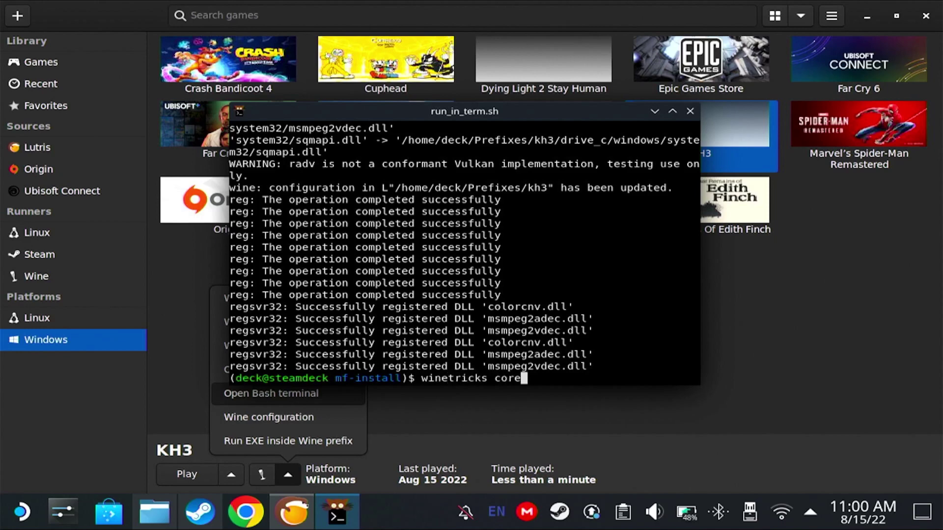
{"action": "type", "text": "fonts faud"}
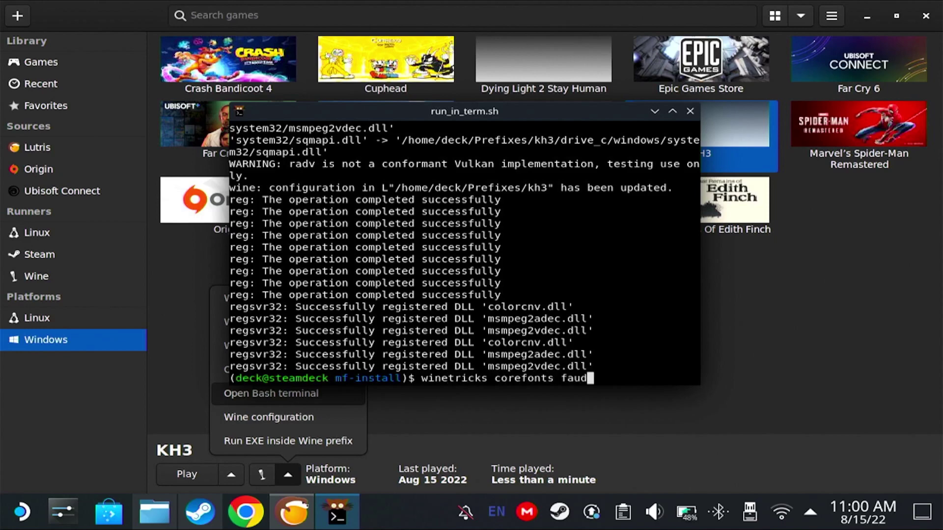
{"action": "type", "text": "io"}
{"action": "key", "text": "Return"}
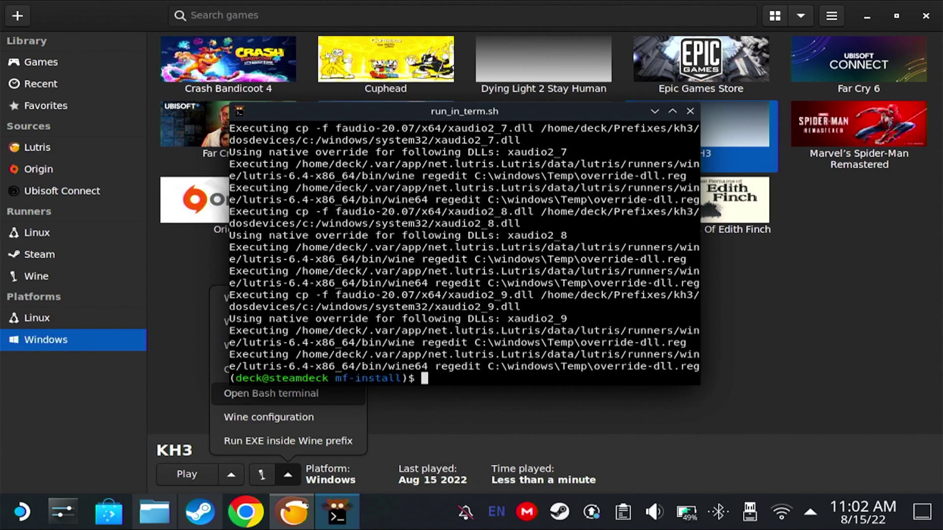
{"action": "left_click", "coordinate": [690, 111]}
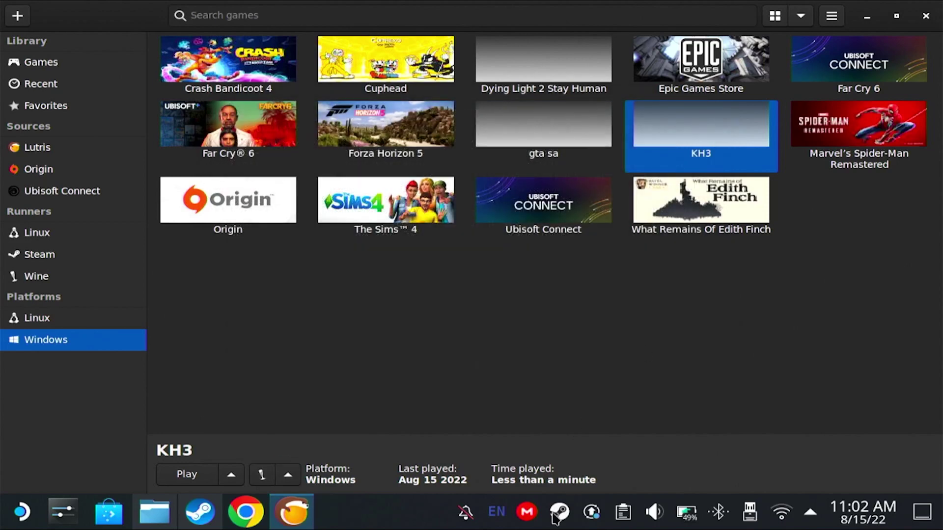
Exit Steam, create a Steam shortcut for KH3 from Lutris, and restart Steam.
{"action": "right_click", "coordinate": [559, 512]}
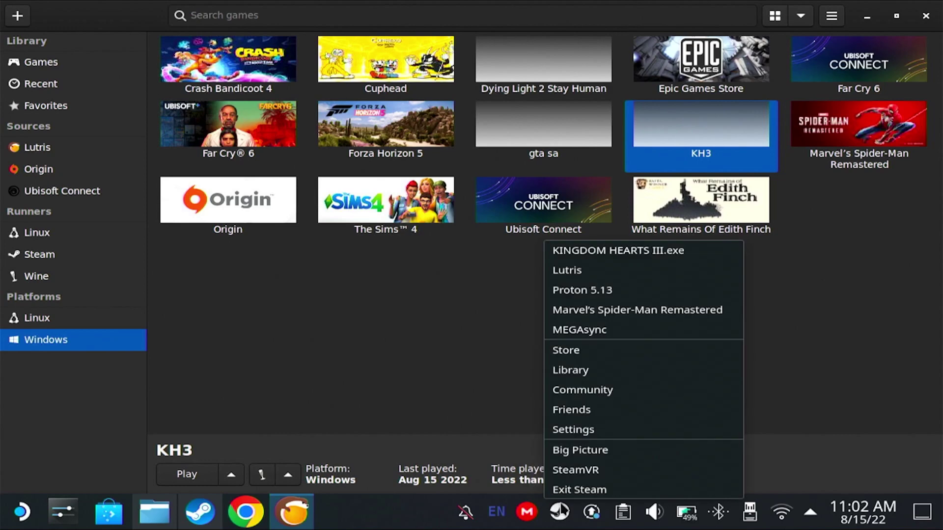
{"action": "left_click", "coordinate": [570, 489]}
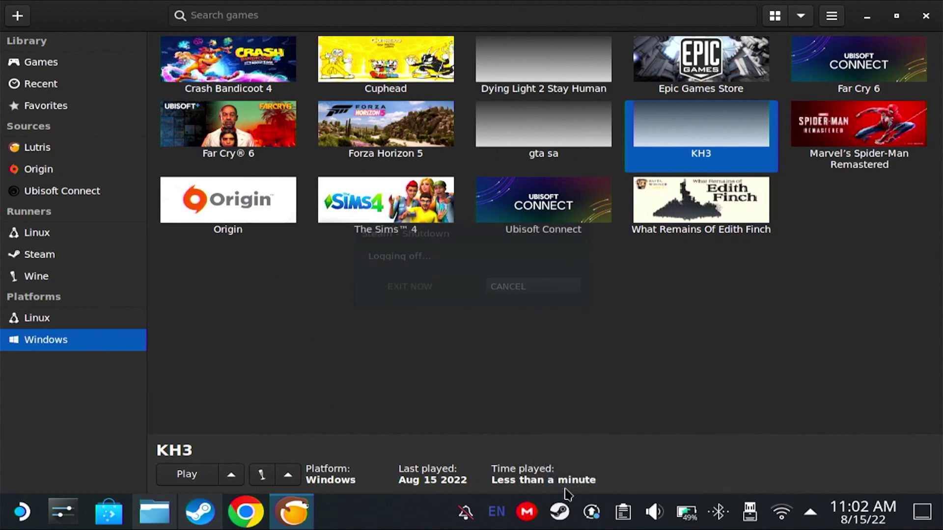
{"action": "right_click", "coordinate": [681, 119]}
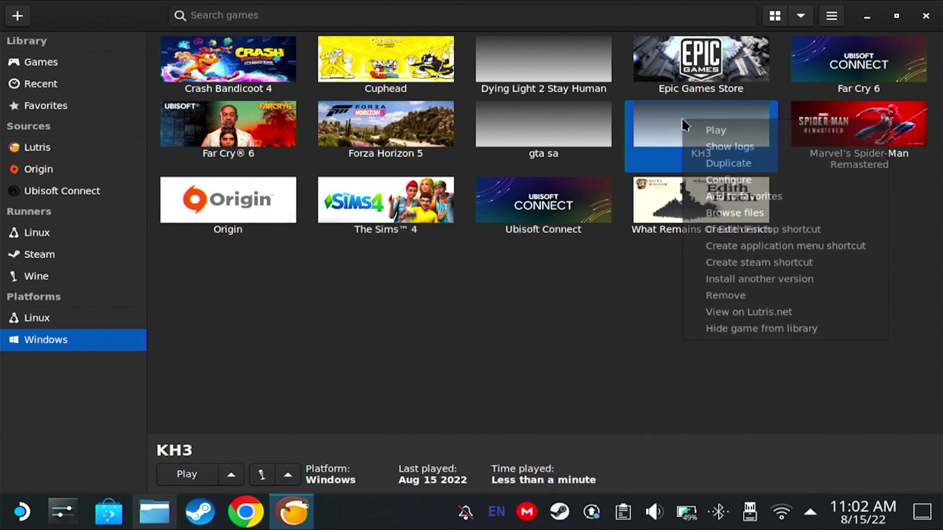
{"action": "left_click", "coordinate": [733, 263]}
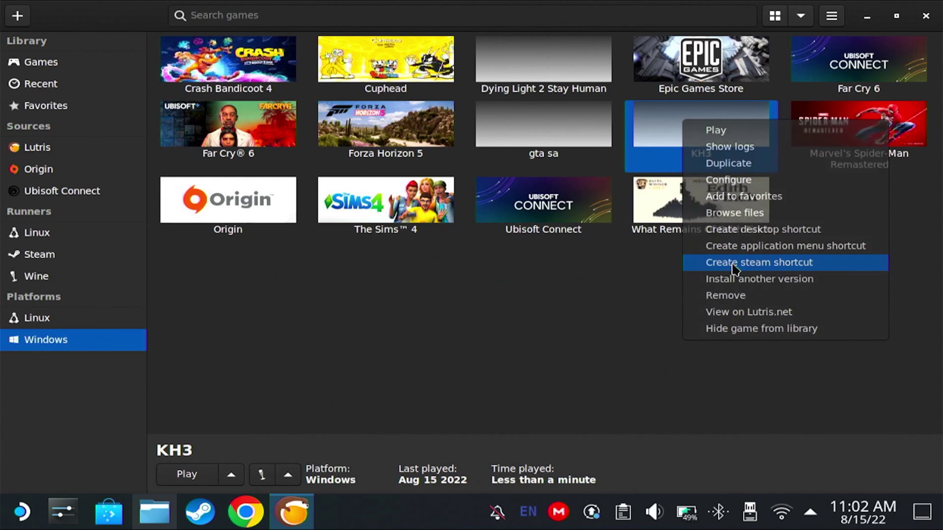
{"action": "left_click", "coordinate": [199, 512]}
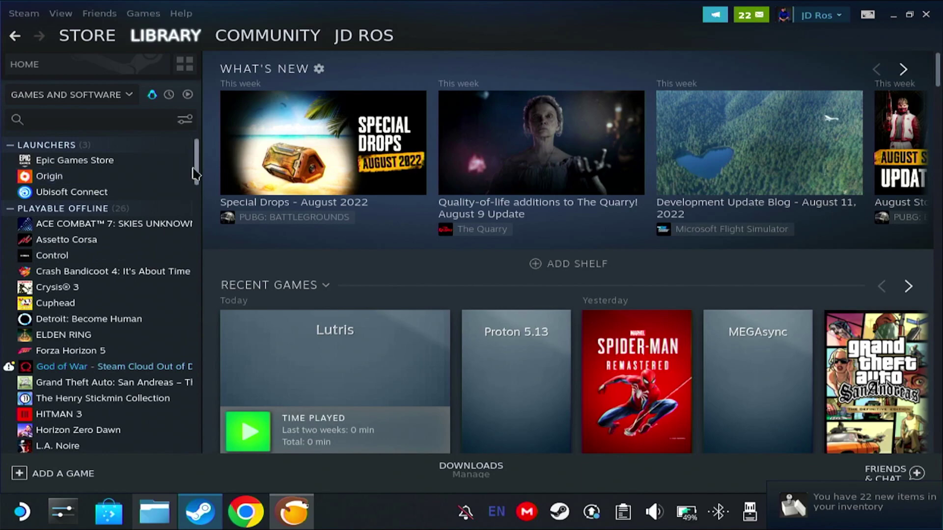
Open KH3's non-Steam game page from the library sidebar, then close the Steam window.
{"action": "left_click_drag", "start_coordinate": [195, 165], "coordinate": [195, 302]}
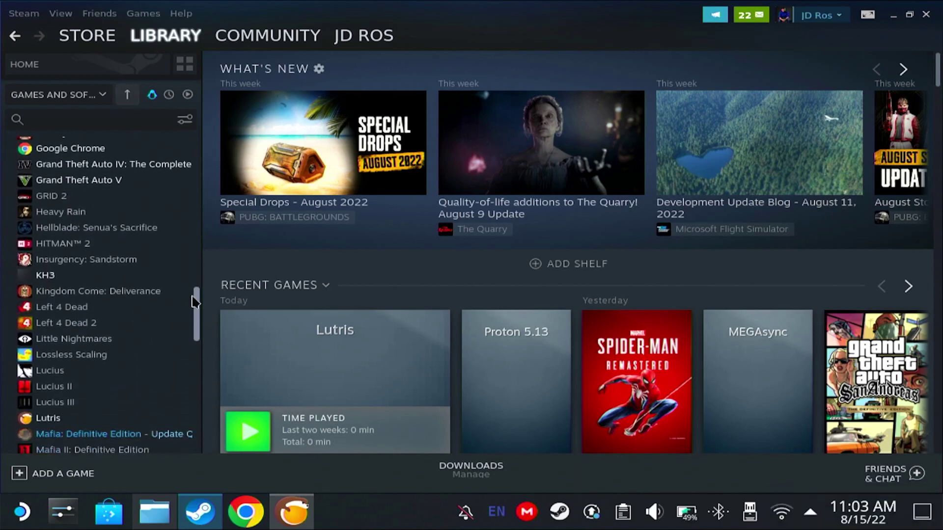
{"action": "left_click", "coordinate": [95, 276]}
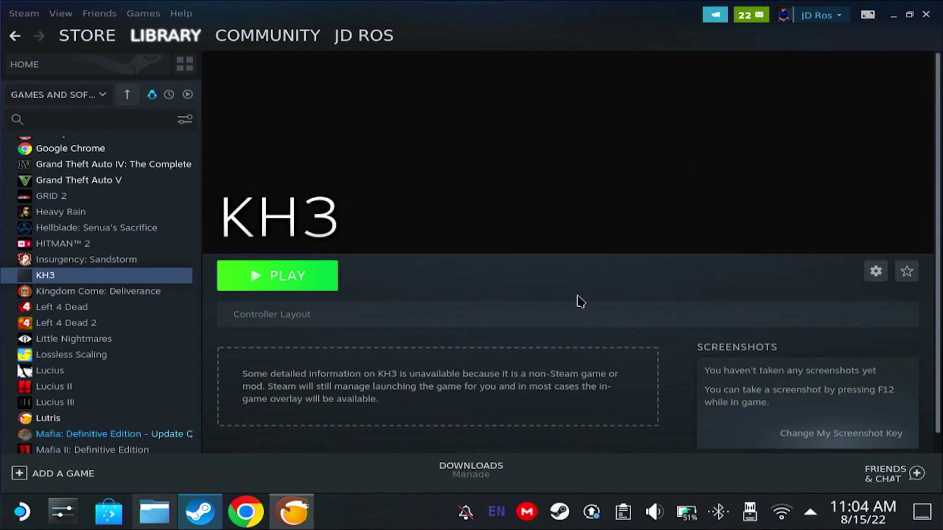
{"action": "left_click", "coordinate": [893, 14]}
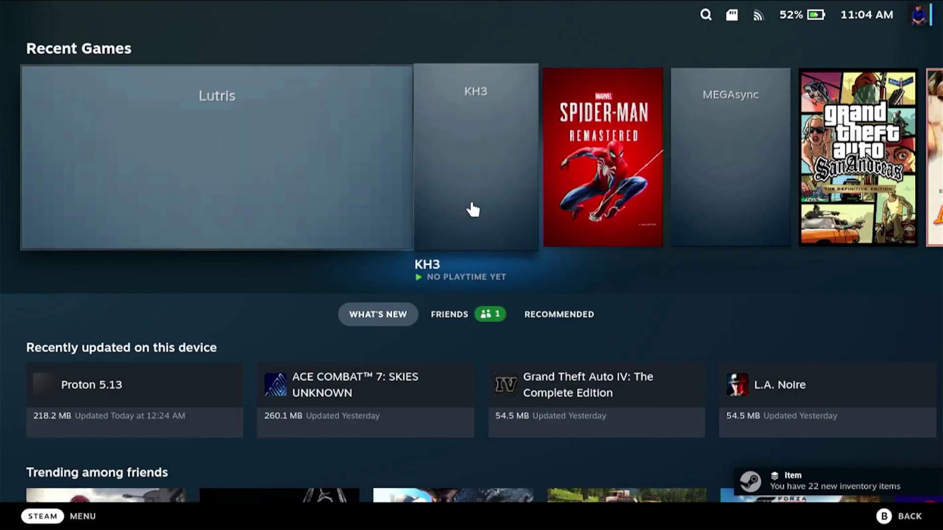
Launch KH3 from its Recent Games tile in Gaming Mode.
{"action": "left_click", "coordinate": [473, 211]}
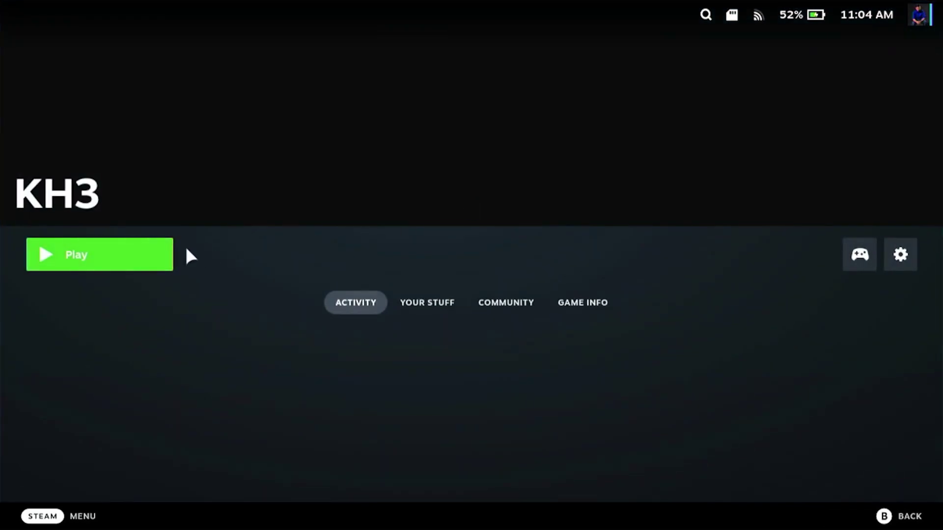
{"action": "left_click", "coordinate": [102, 260]}
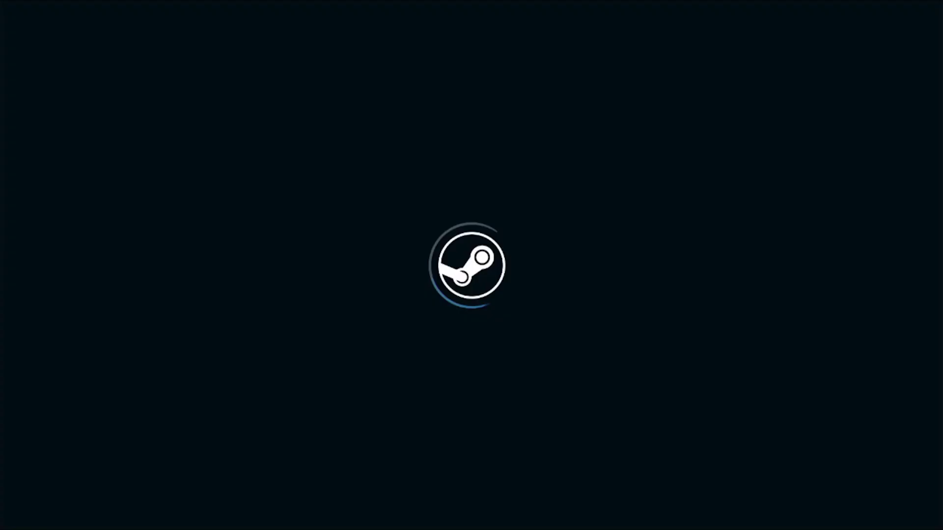